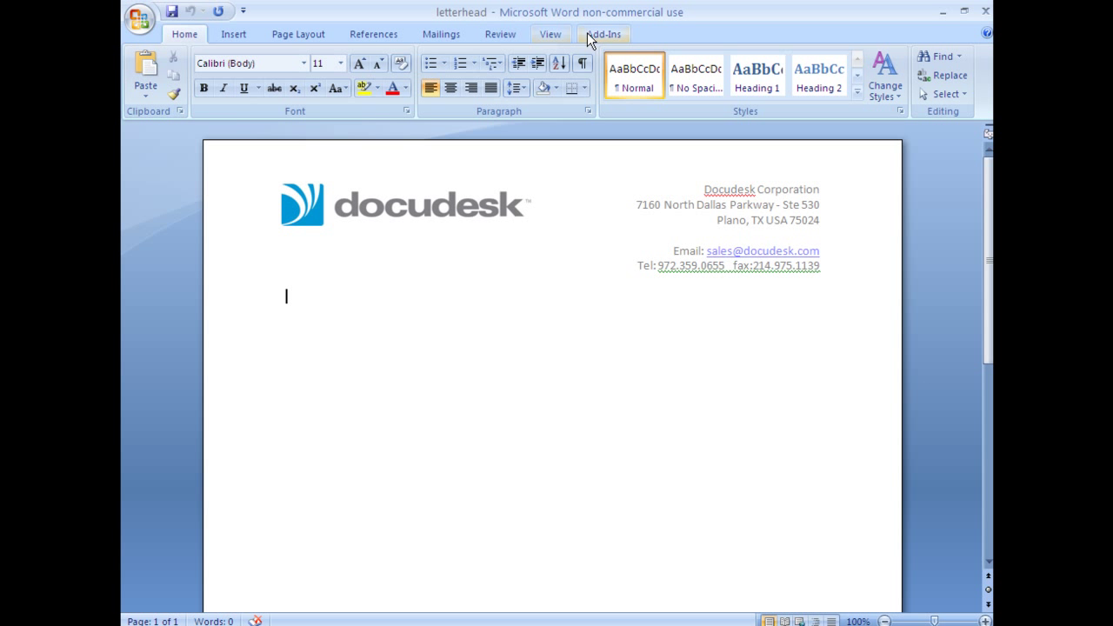
Start a deskPDF conversion of the letterhead from Add-Ins and show the advanced options.
left_click(587, 33)
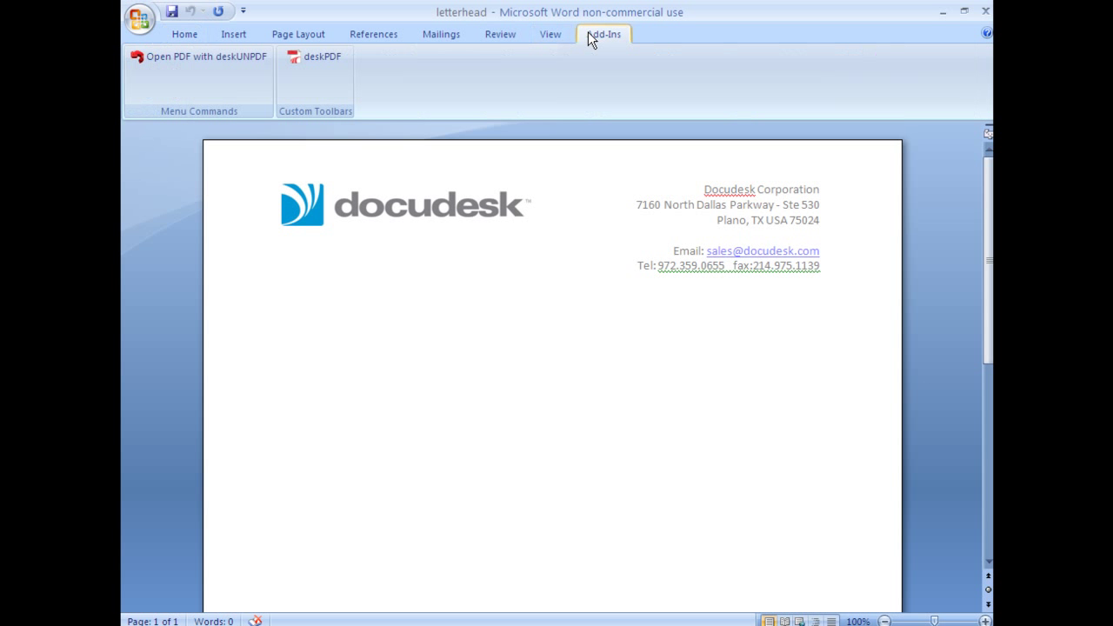
left_click(335, 55)
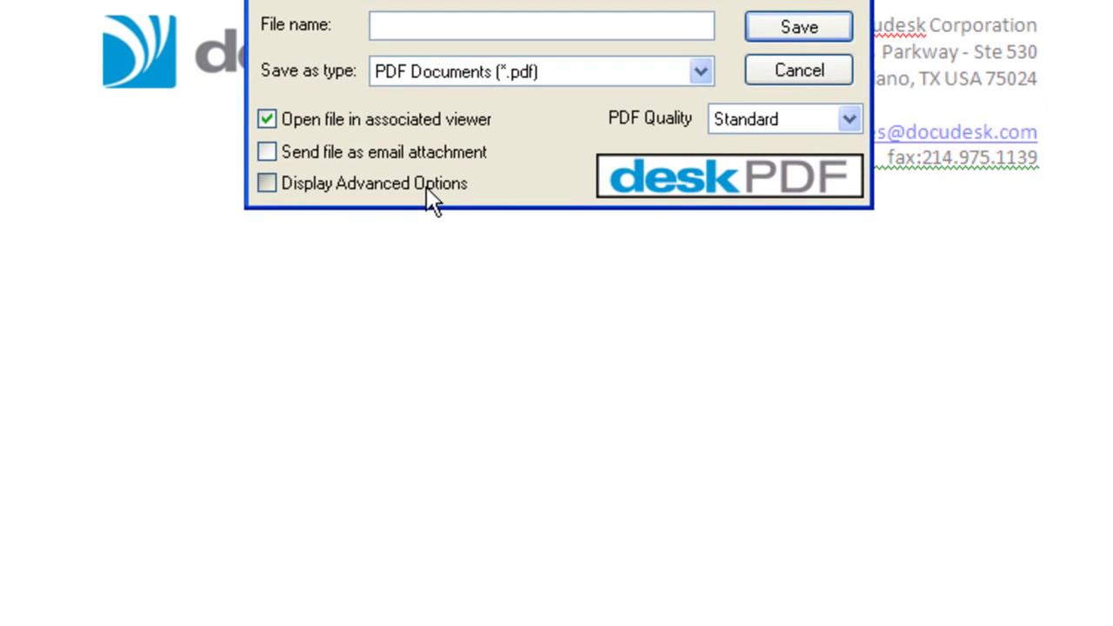
left_click(448, 506)
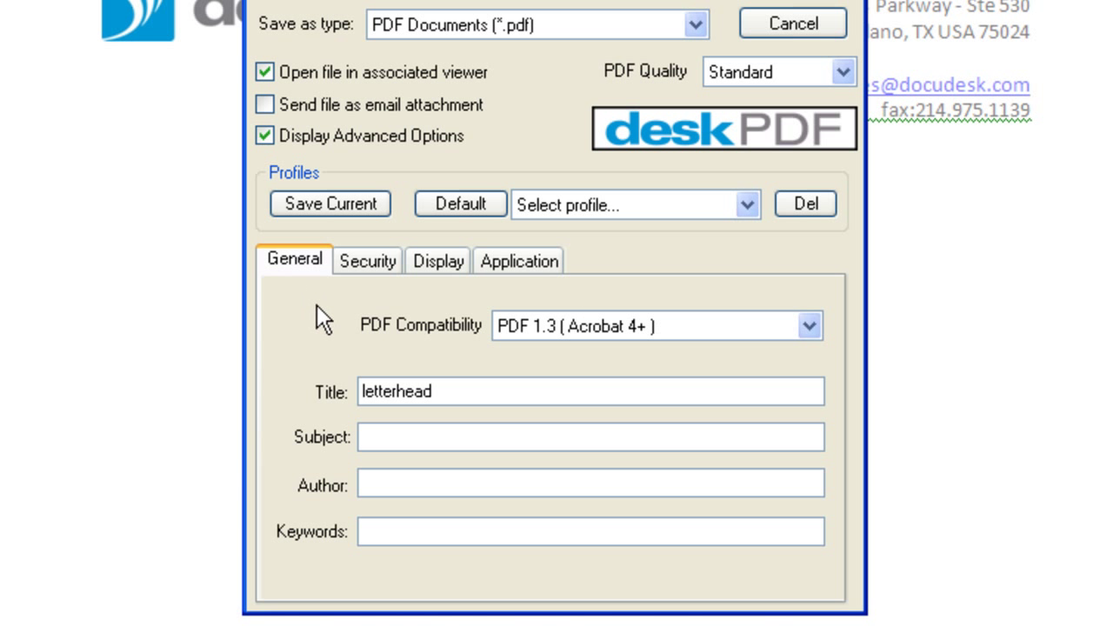
Keep PDF compatibility at PDF 1.3 (Acrobat 4+) and bring up the Security settings.
left_click(809, 326)
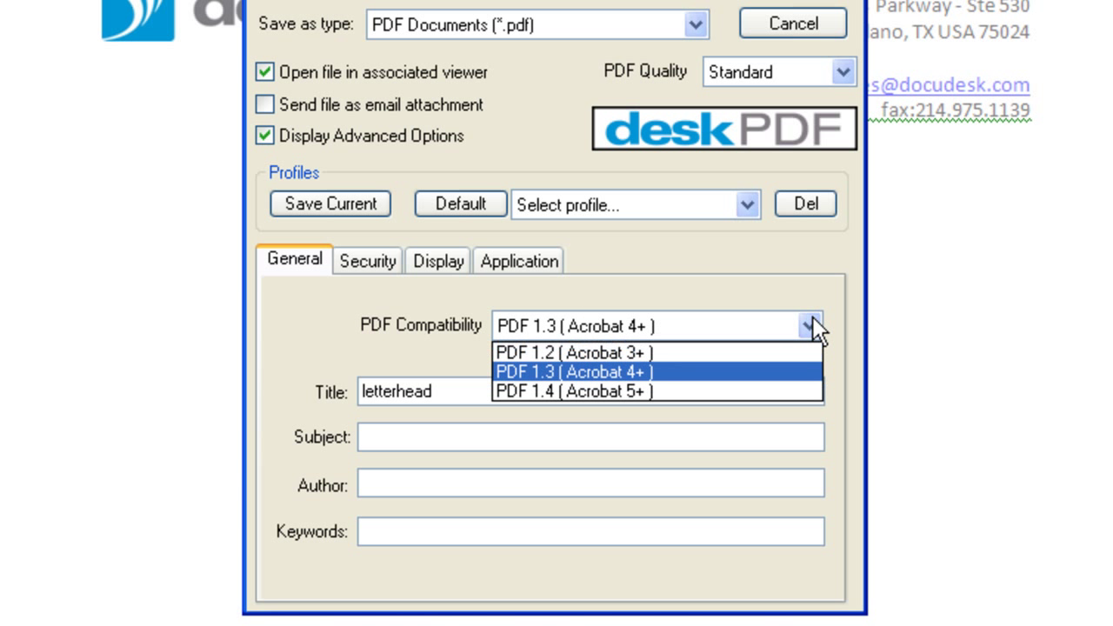
left_click(809, 326)
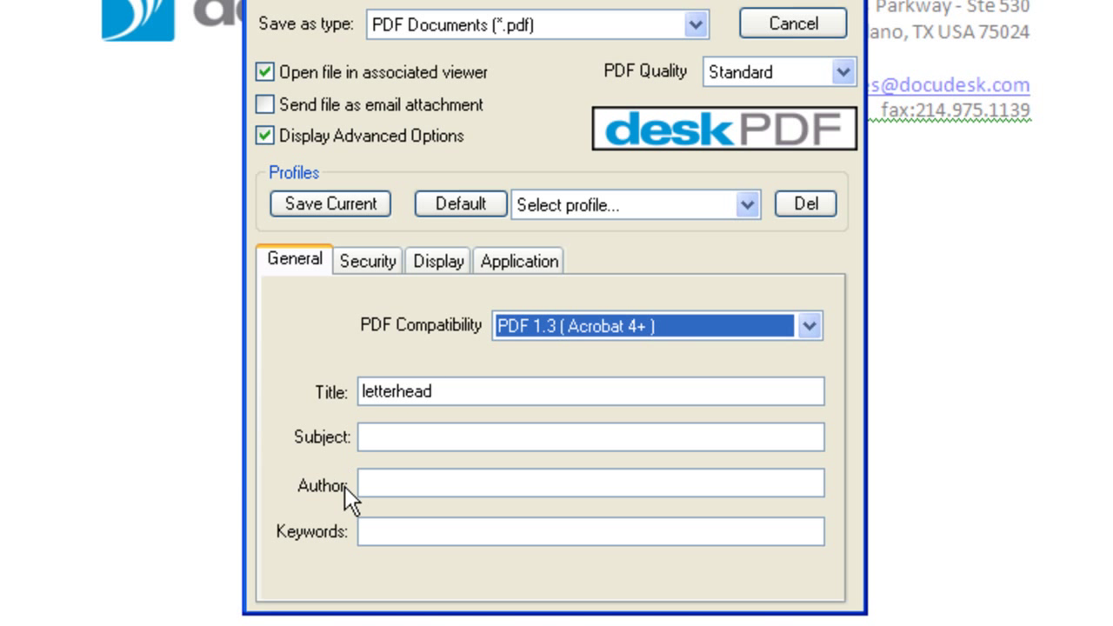
left_click(367, 261)
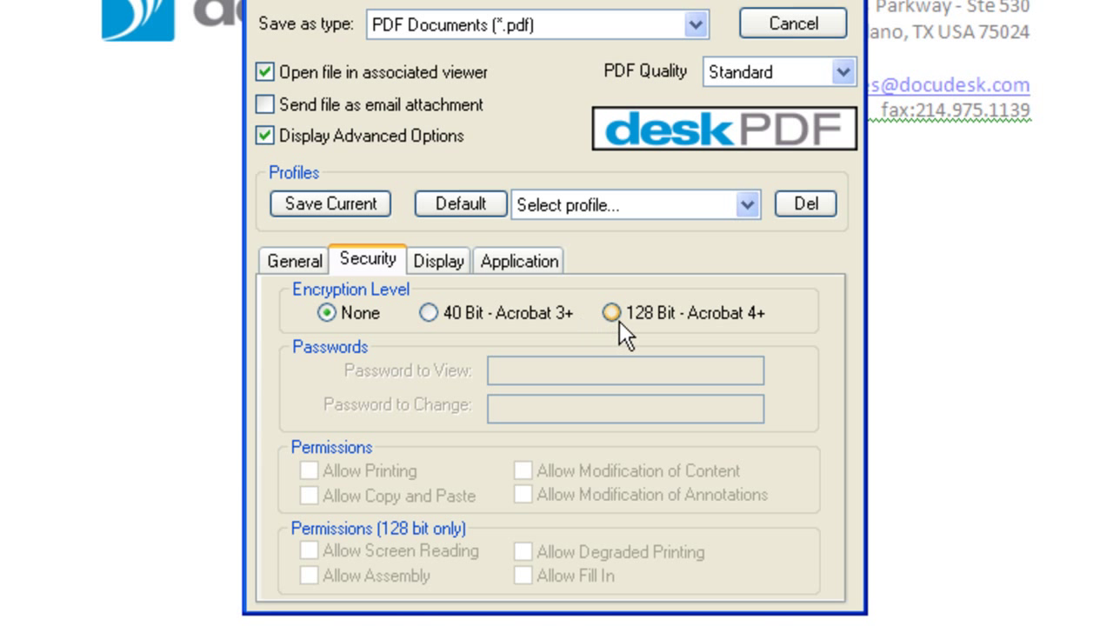
Set the PDF encryption level to 128 Bit - Acrobat 4+.
left_click(513, 323)
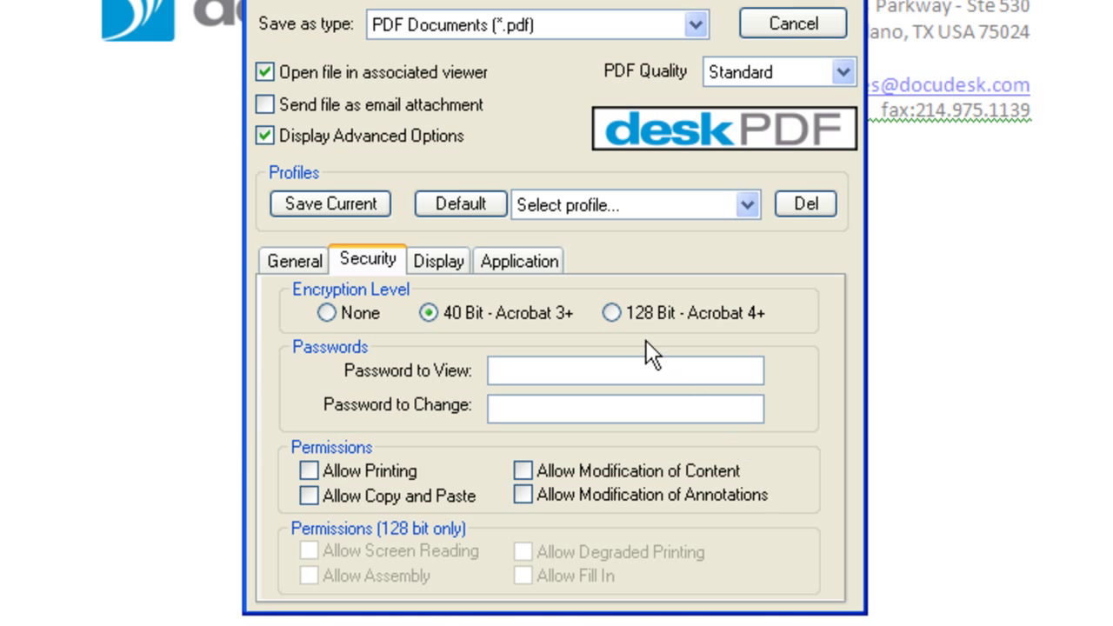
left_click(612, 313)
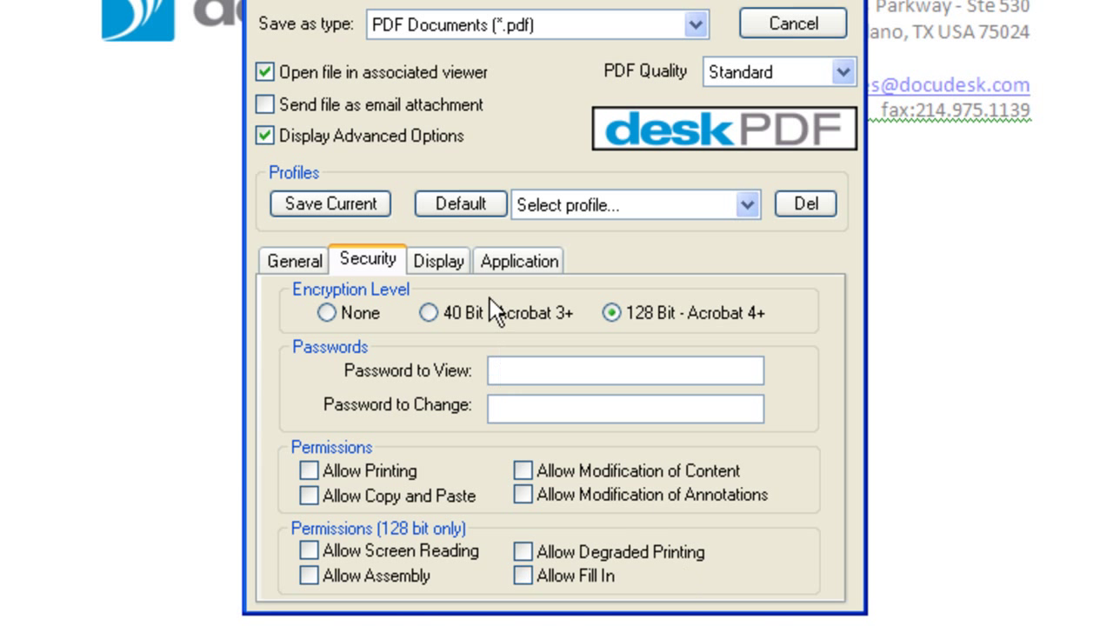
left_click(450, 260)
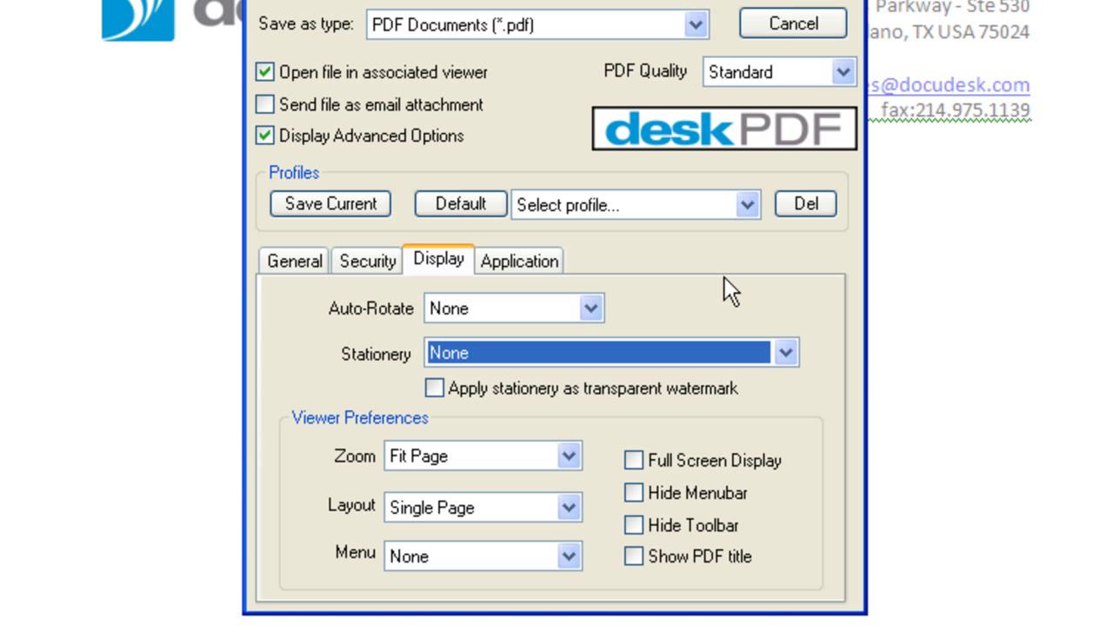
Keep Auto-Rotate at None and bring up the list of stationery watermarks.
left_click(591, 309)
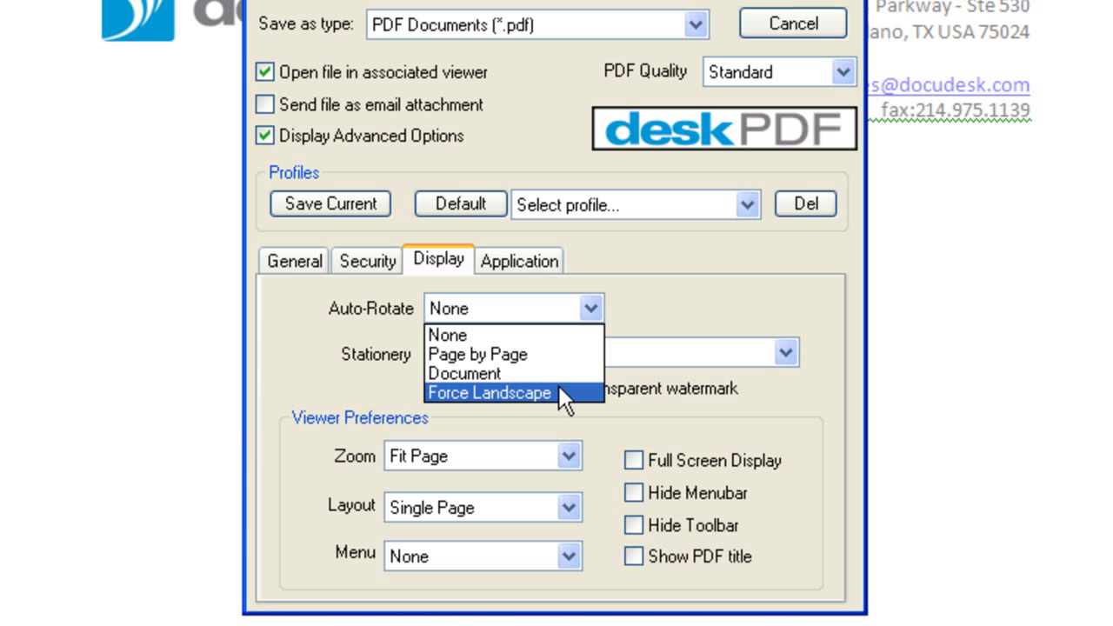
left_click(718, 287)
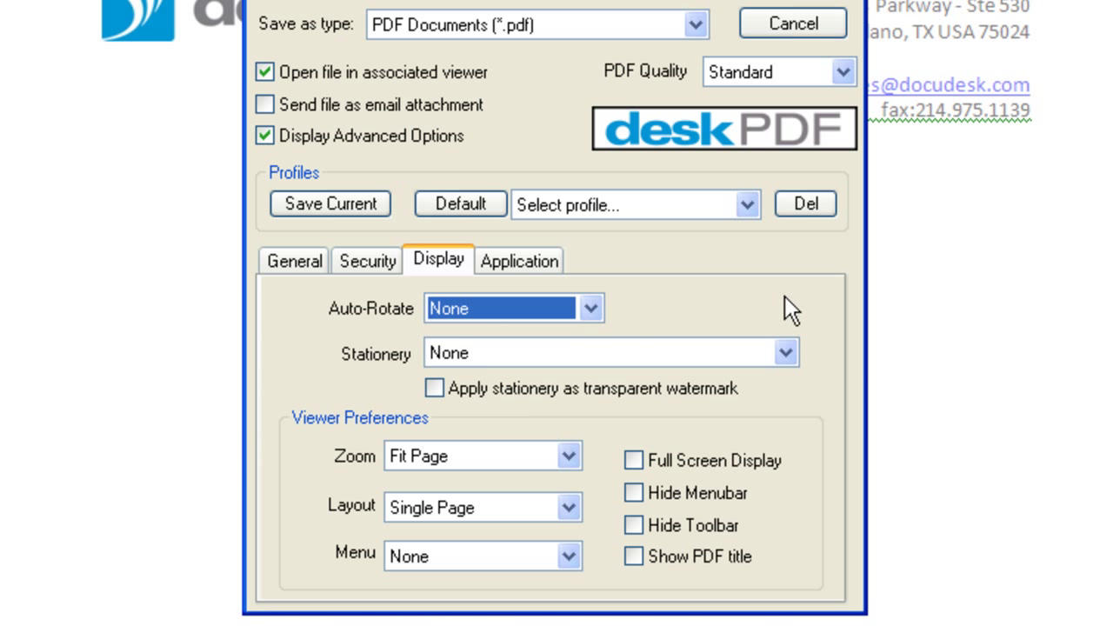
key("Tab")
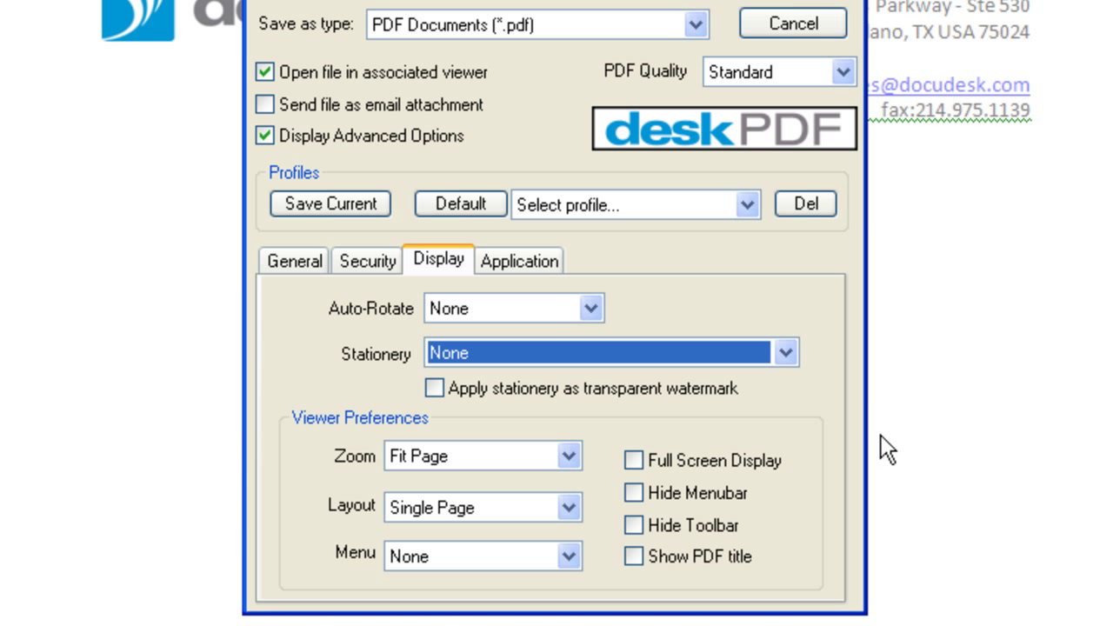
left_click(786, 352)
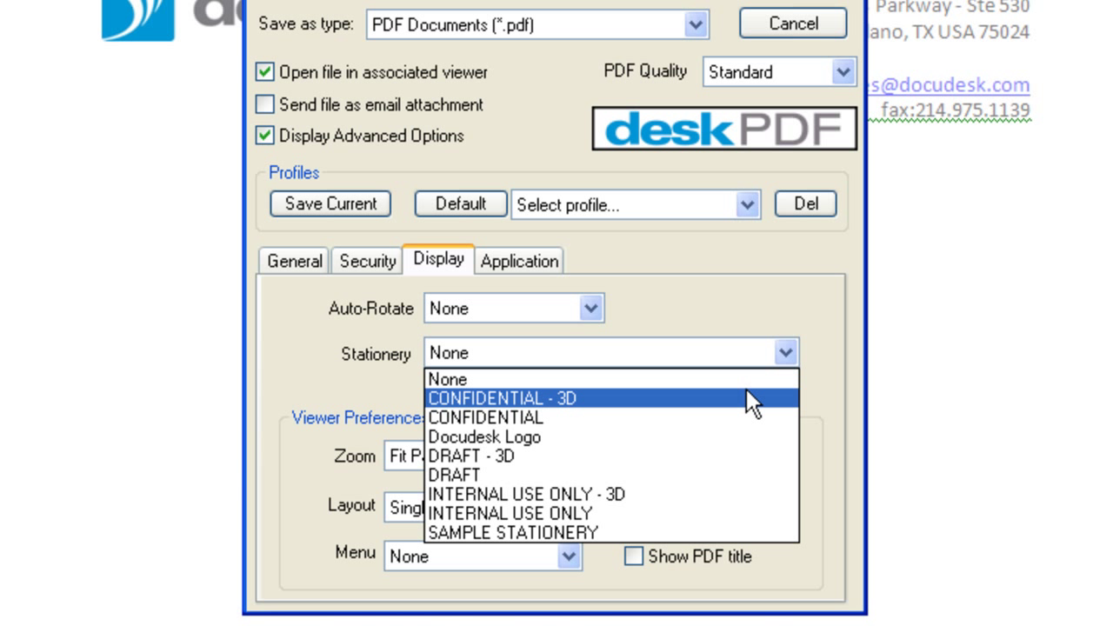
Keep Stationery at None with the transparent watermark option left off.
left_click(826, 355)
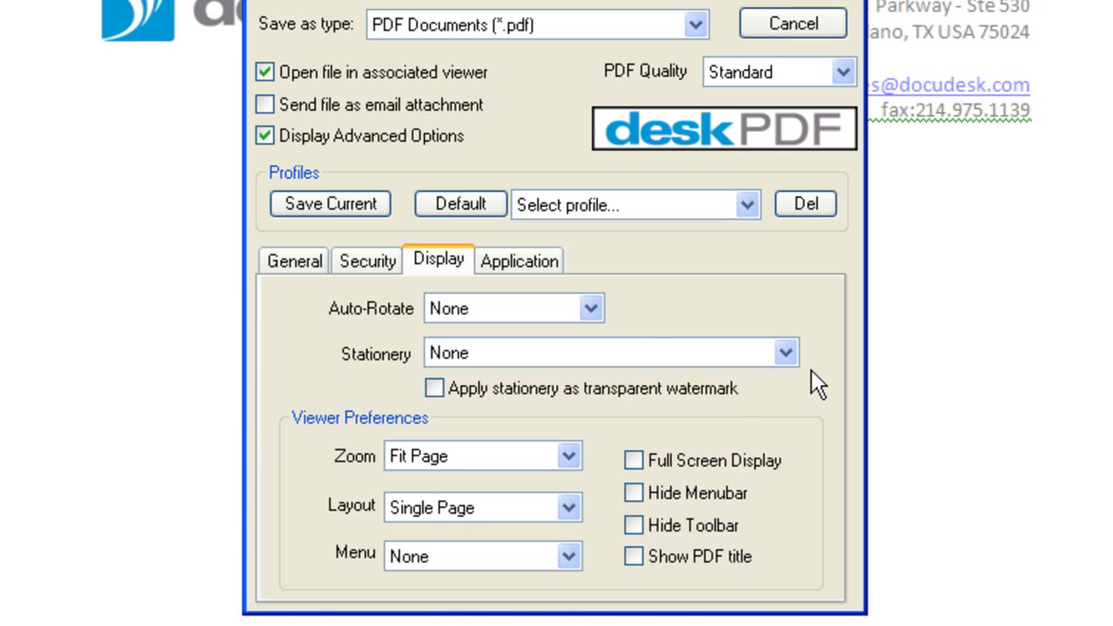
left_click(753, 383)
left_click(761, 385)
Keep viewer preferences at Fit Page zoom, Single Page layout, no menu, full screen off.
left_click(574, 459)
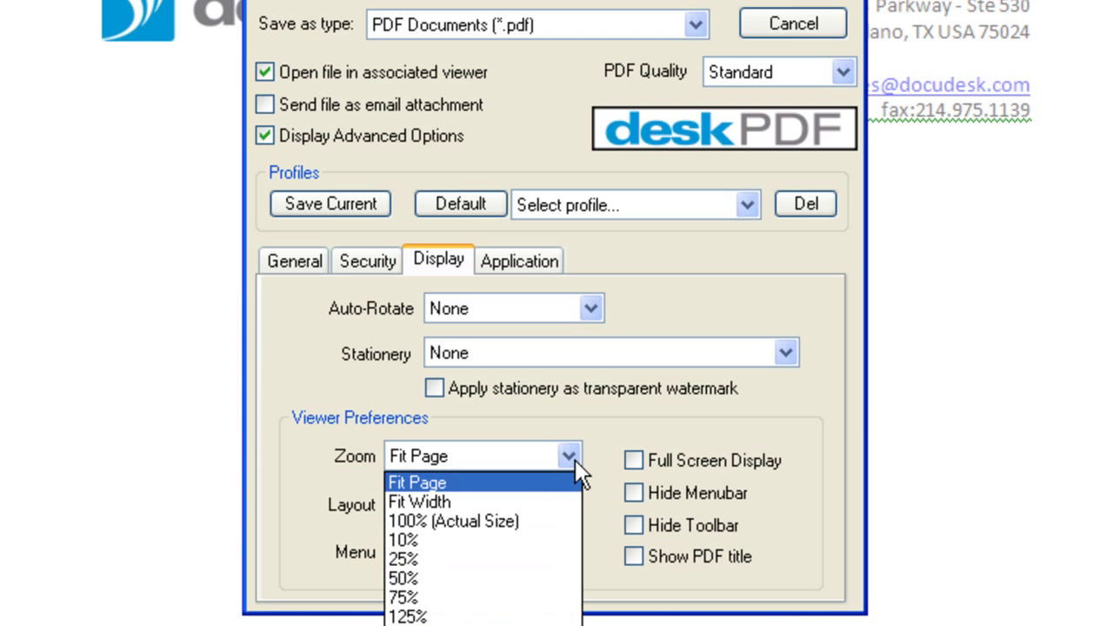
left_click(575, 462)
left_click(569, 505)
left_click(570, 506)
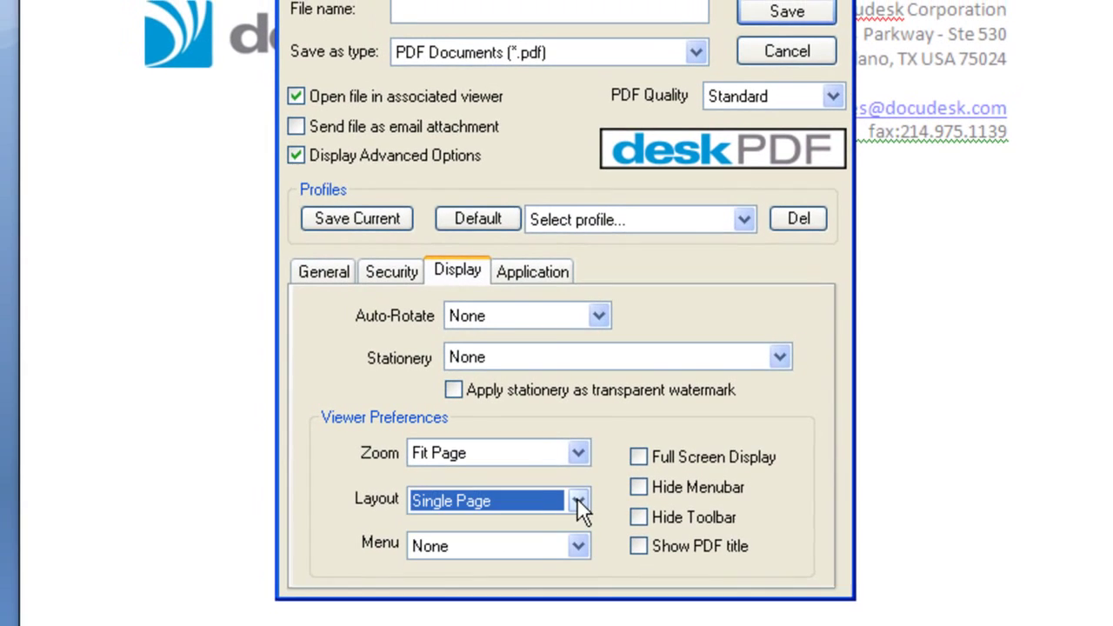
left_click(569, 554)
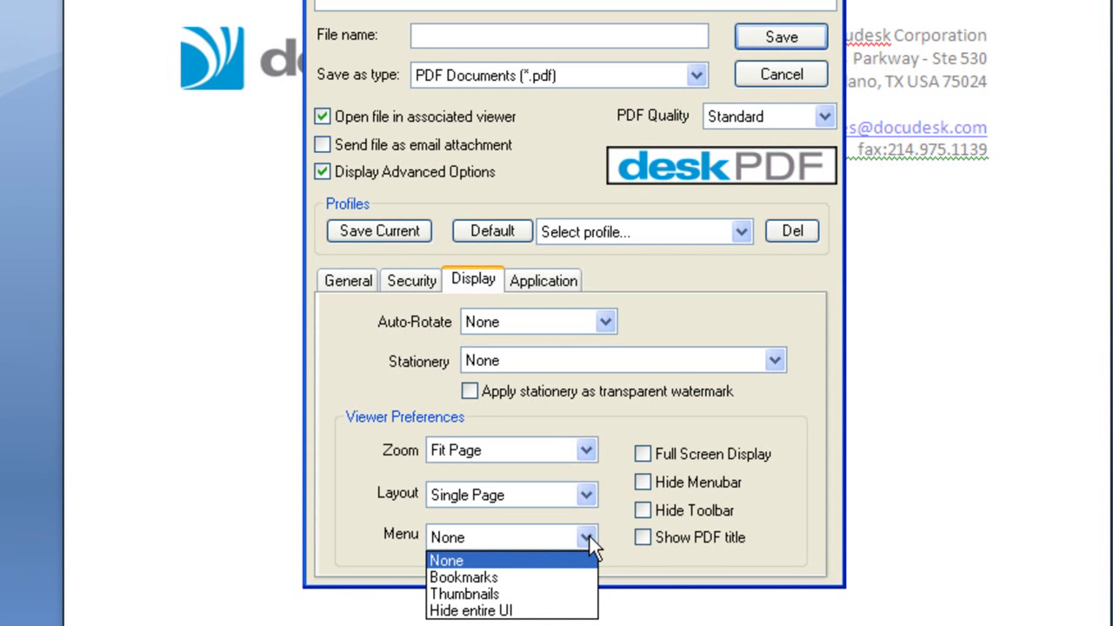
left_click(590, 536)
left_click(776, 459)
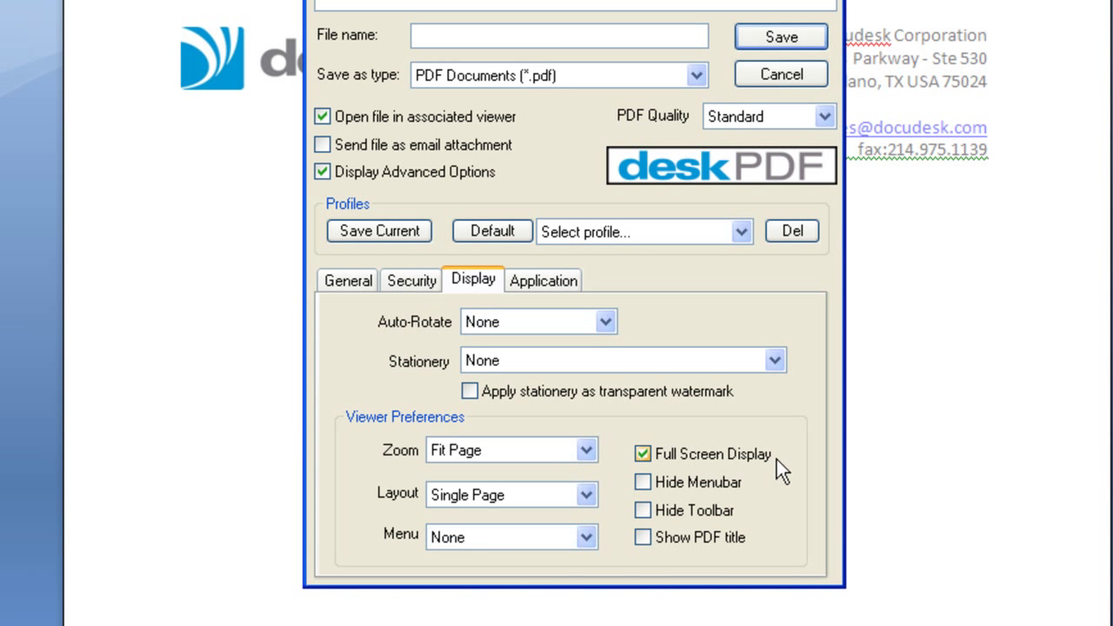
left_click(776, 459)
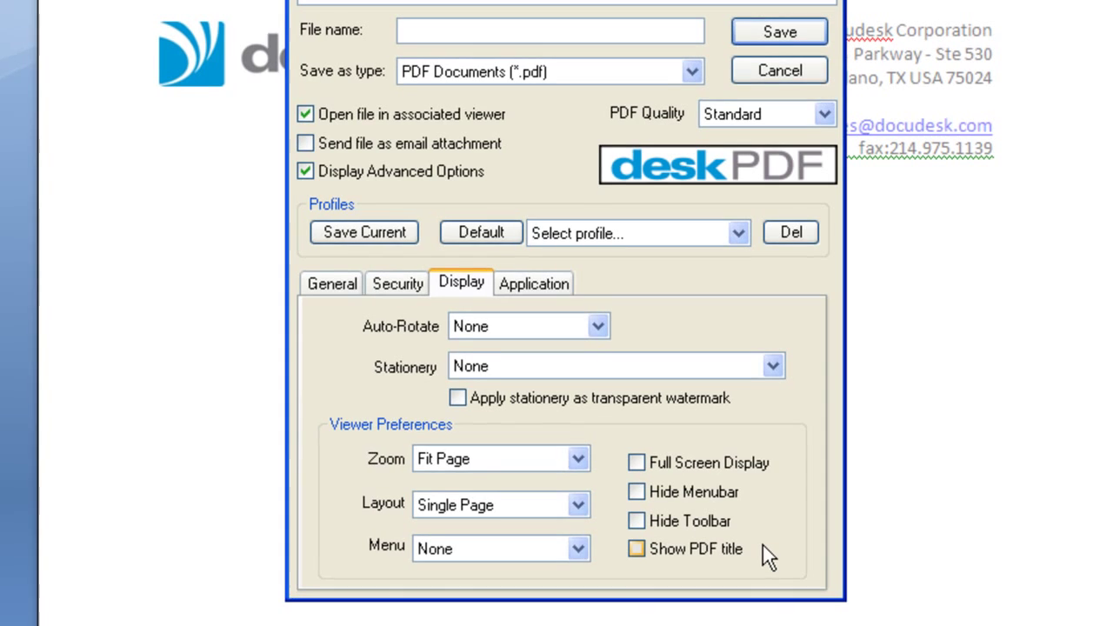
left_click(611, 363)
left_click(560, 285)
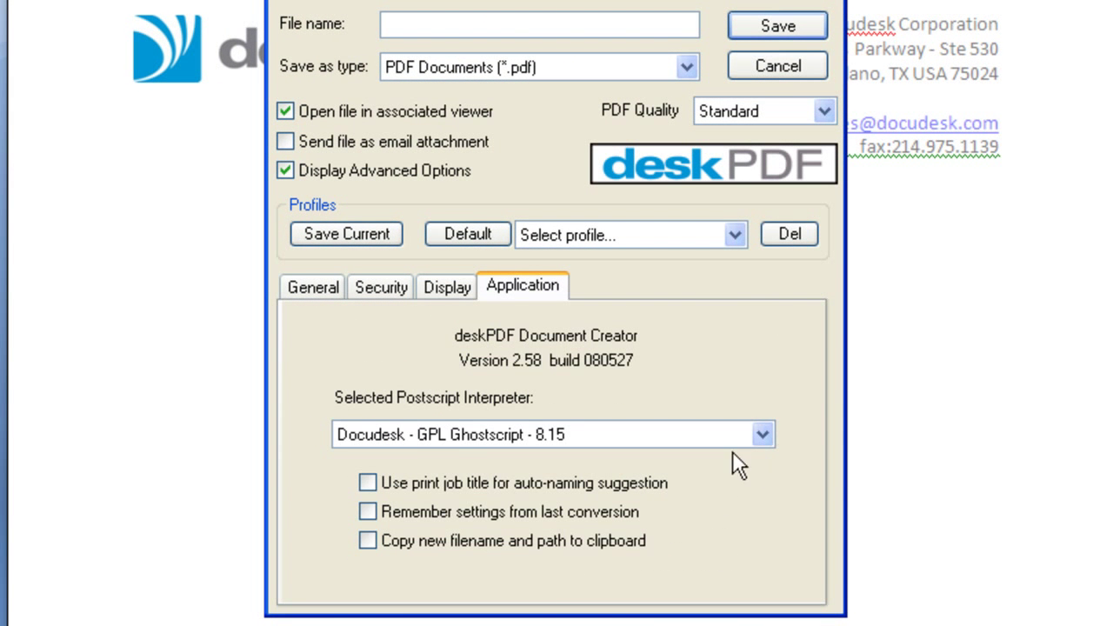
Use the job title as file name and copy the file path to clipboard, not remembering settings.
left_click(654, 483)
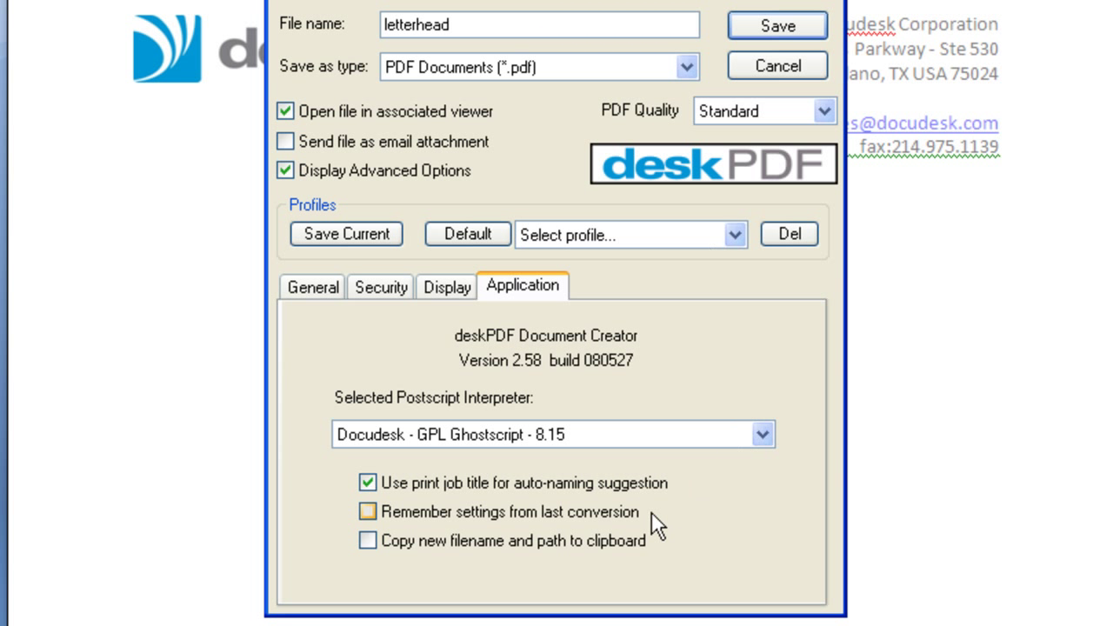
left_click(637, 511)
left_click(637, 511)
left_click(634, 541)
Save the settings as profile 'Example', load it, and cancel the conversion.
left_click(345, 235)
type("Example")
key("Return")
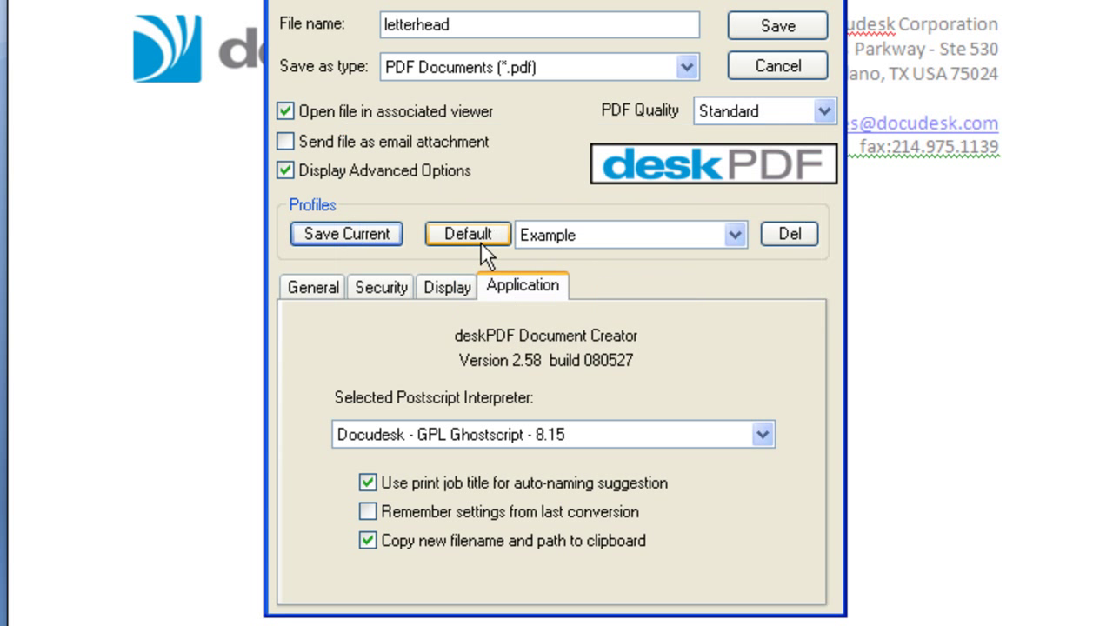
left_click(638, 236)
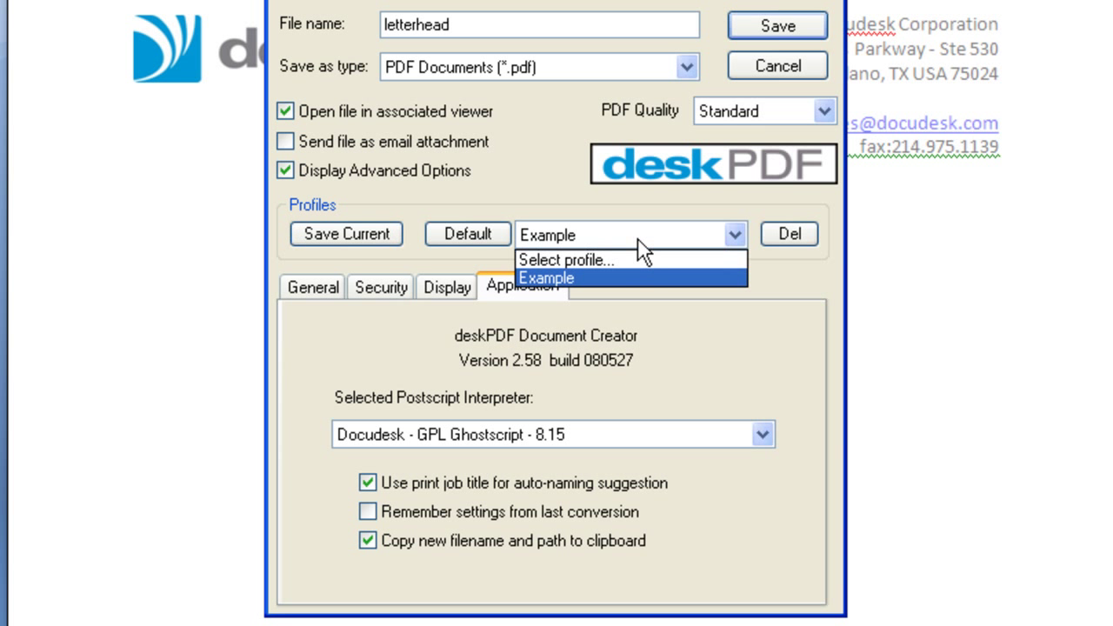
left_click(644, 273)
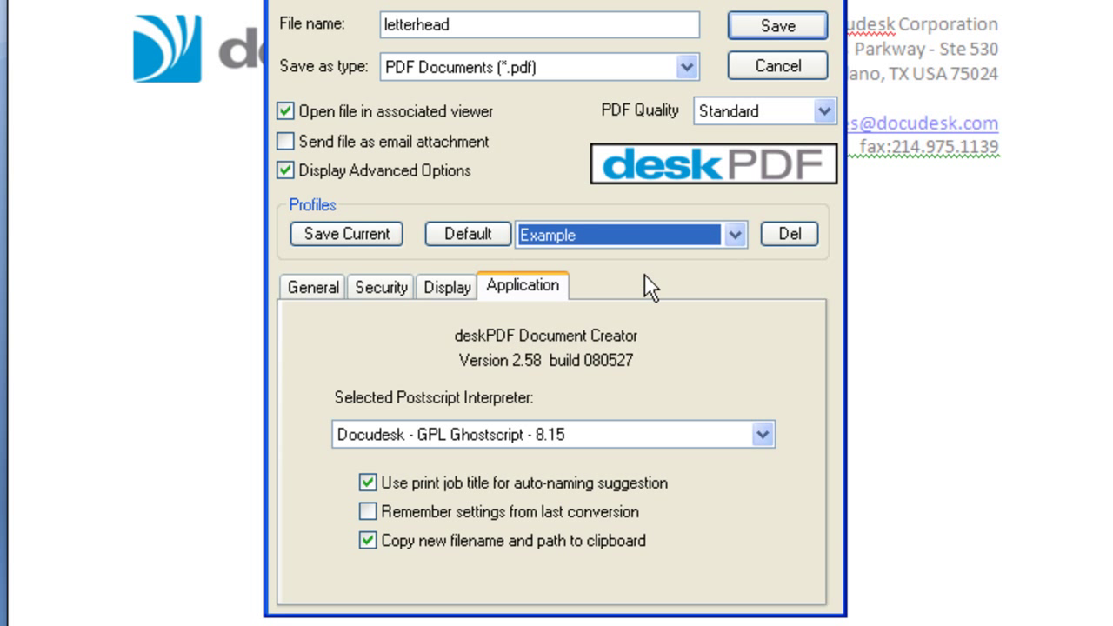
left_click(778, 66)
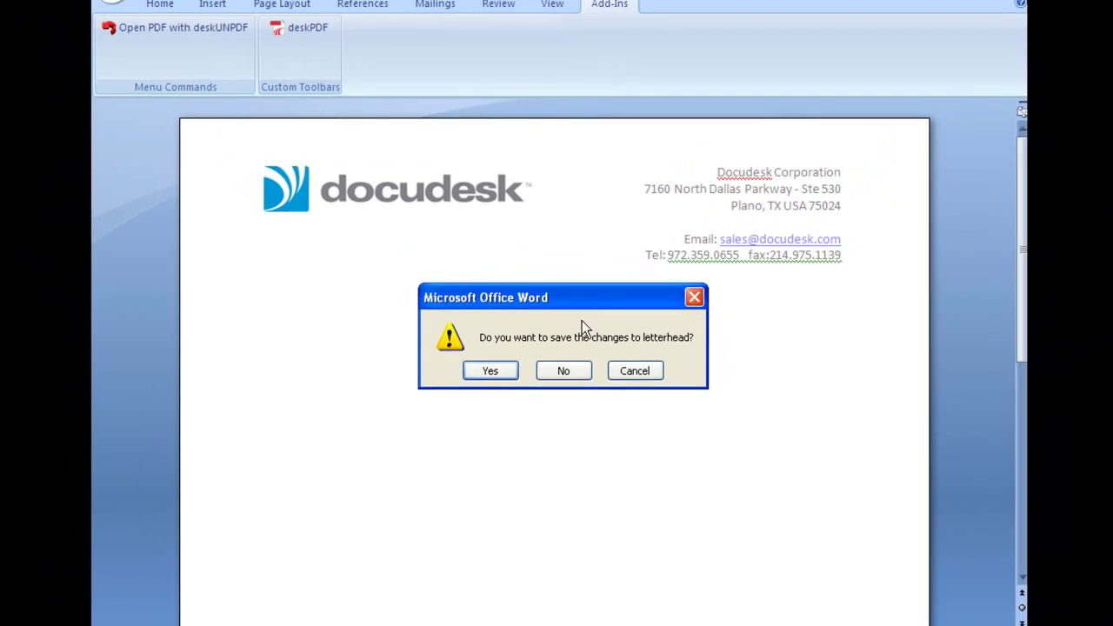
Close the letterhead without saving changes and bring up the Start menu.
left_click(569, 356)
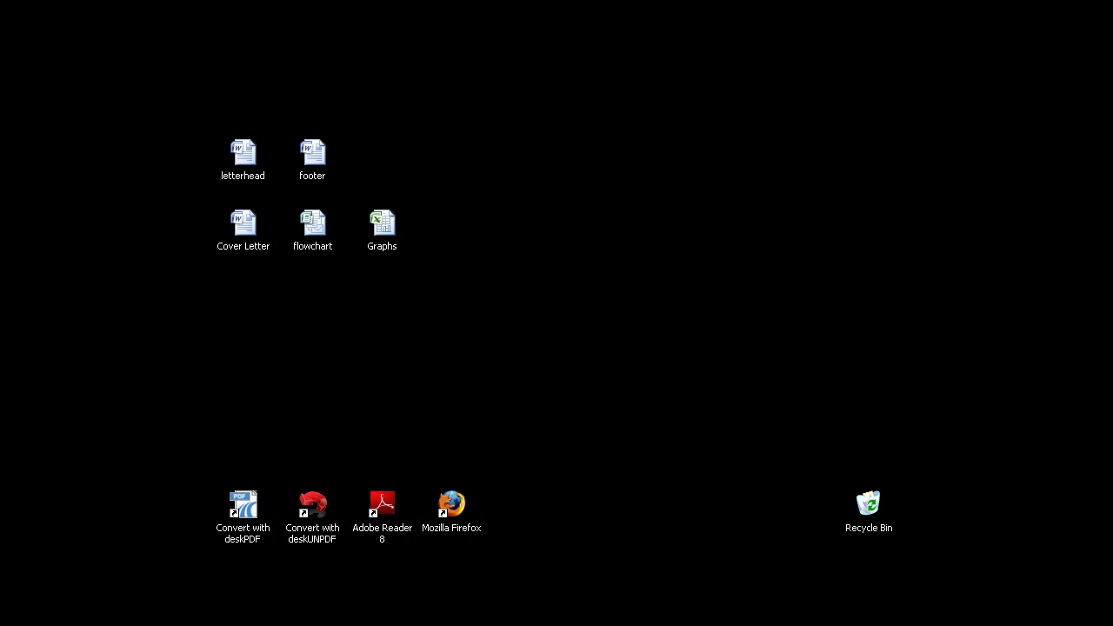
key("super")
Launch Word 2007 with a blank document and type 'Example 1' at 48 pt, centred.
left_click(325, 348)
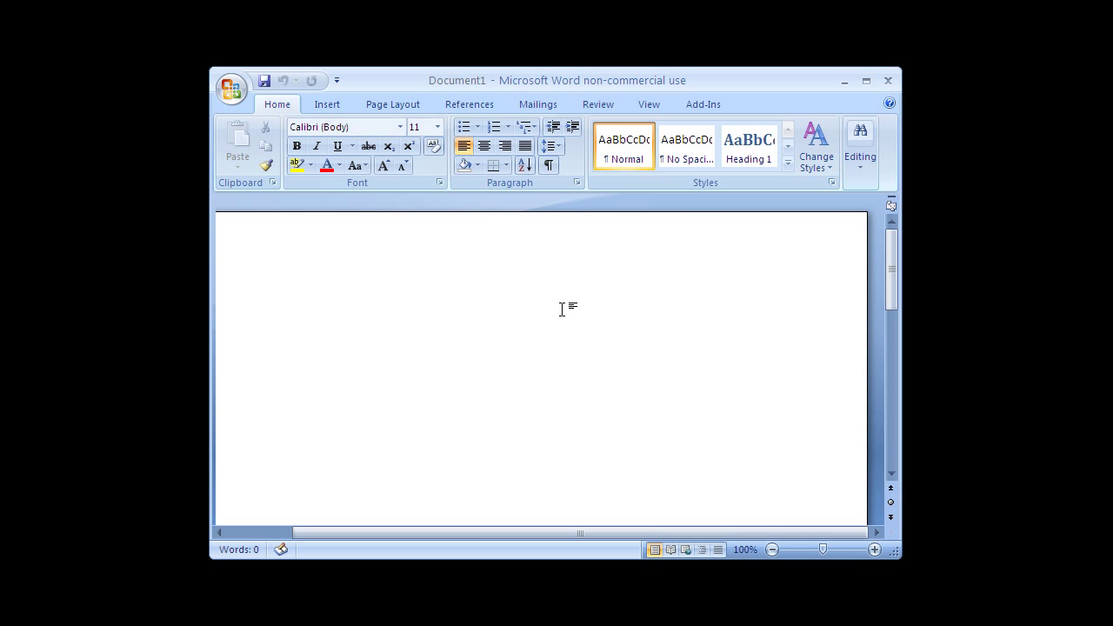
type("Example 1")
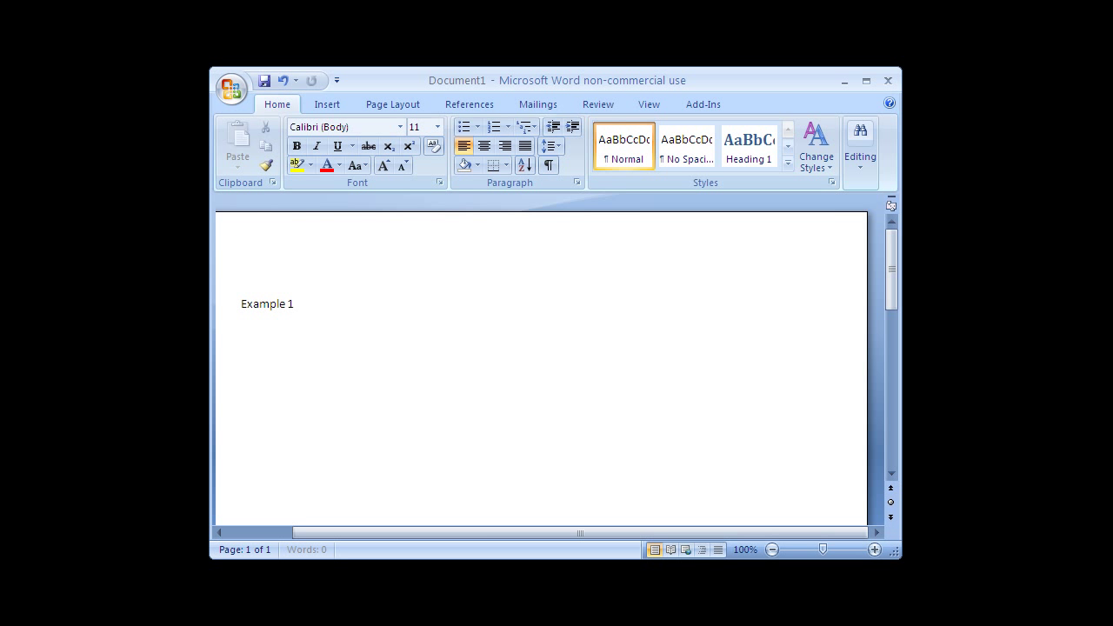
key("ctrl+a")
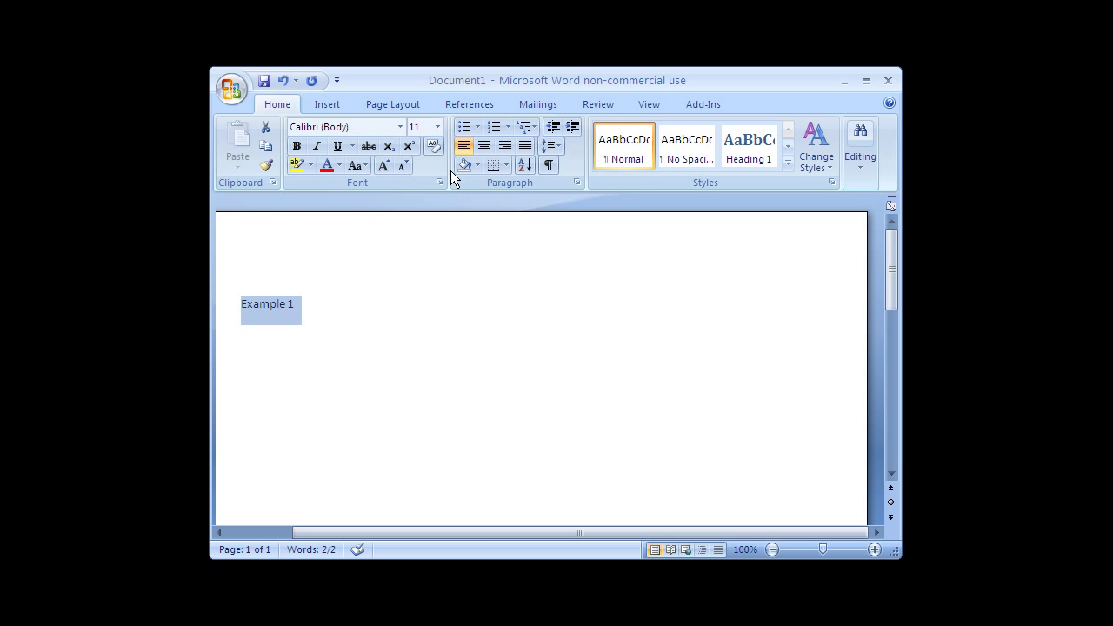
left_click(438, 126)
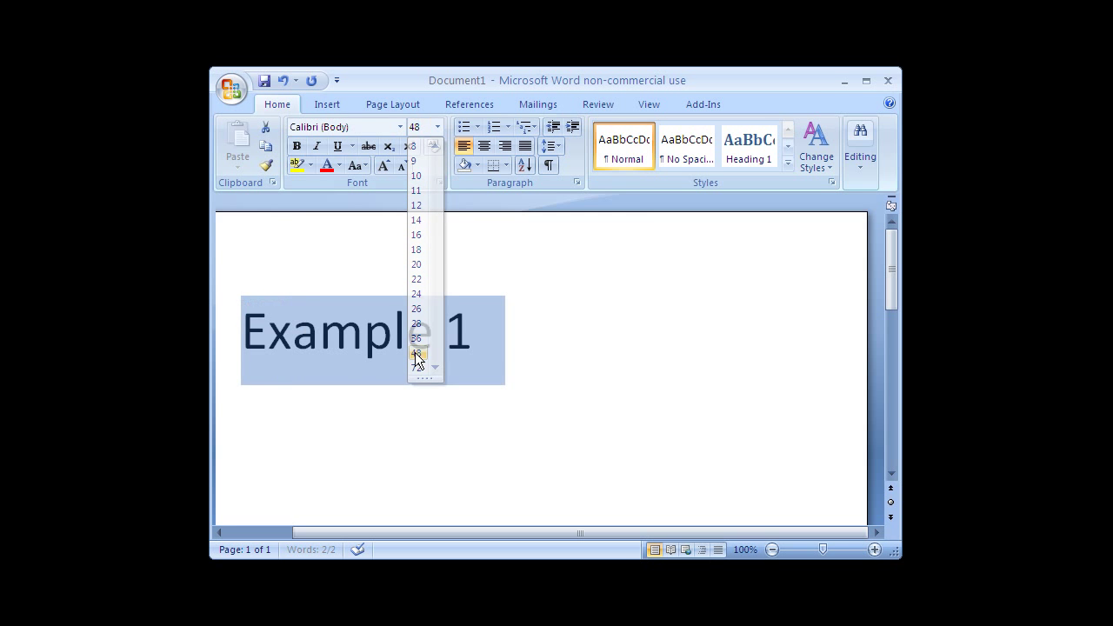
left_click(416, 353)
left_click(484, 146)
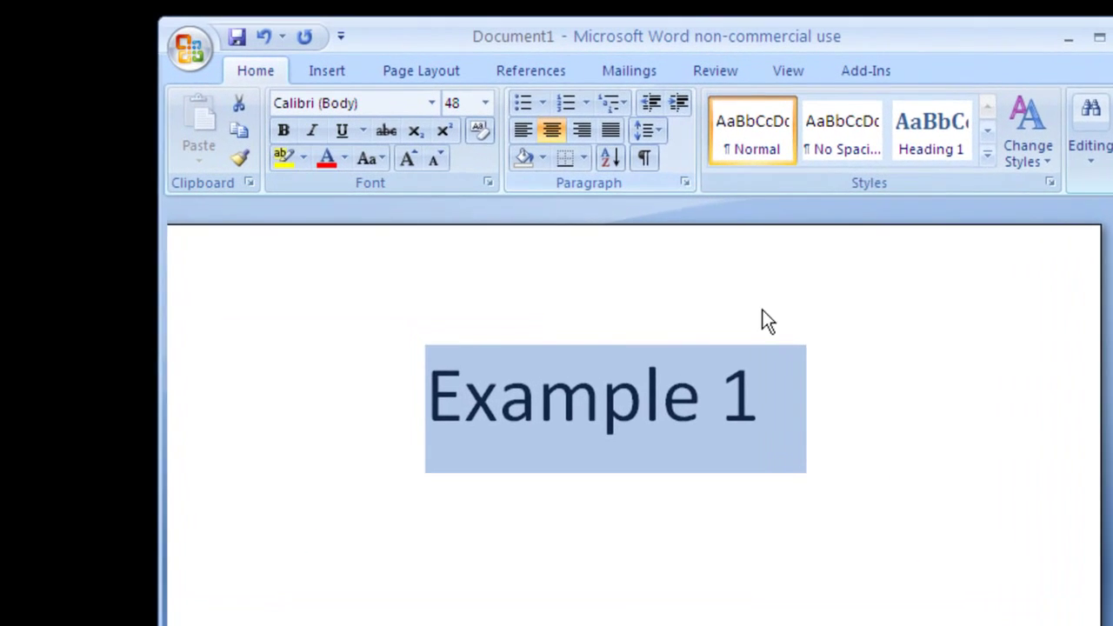
left_click(705, 298)
left_click(912, 60)
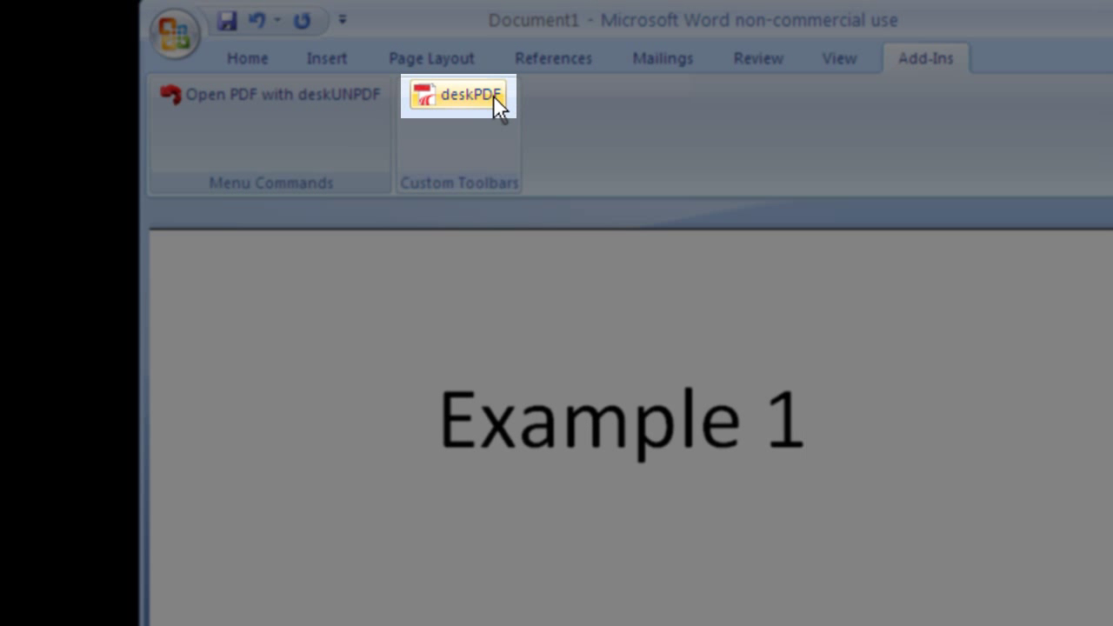
Convert the page with deskPDF to Example.pdf, then close the PDF viewer.
left_click(493, 95)
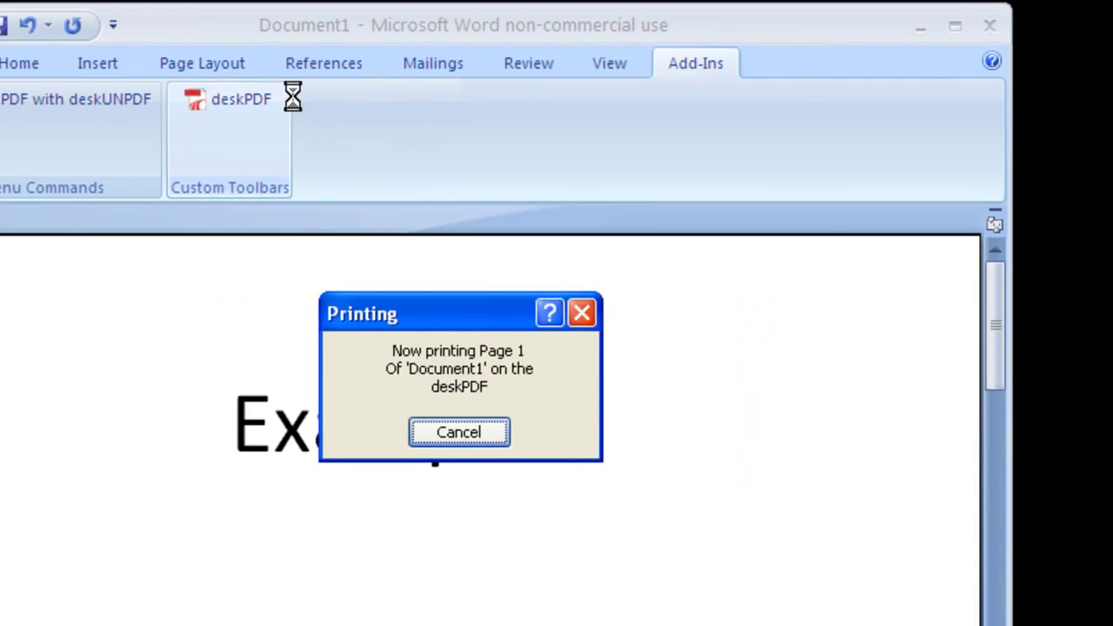
type("Example")
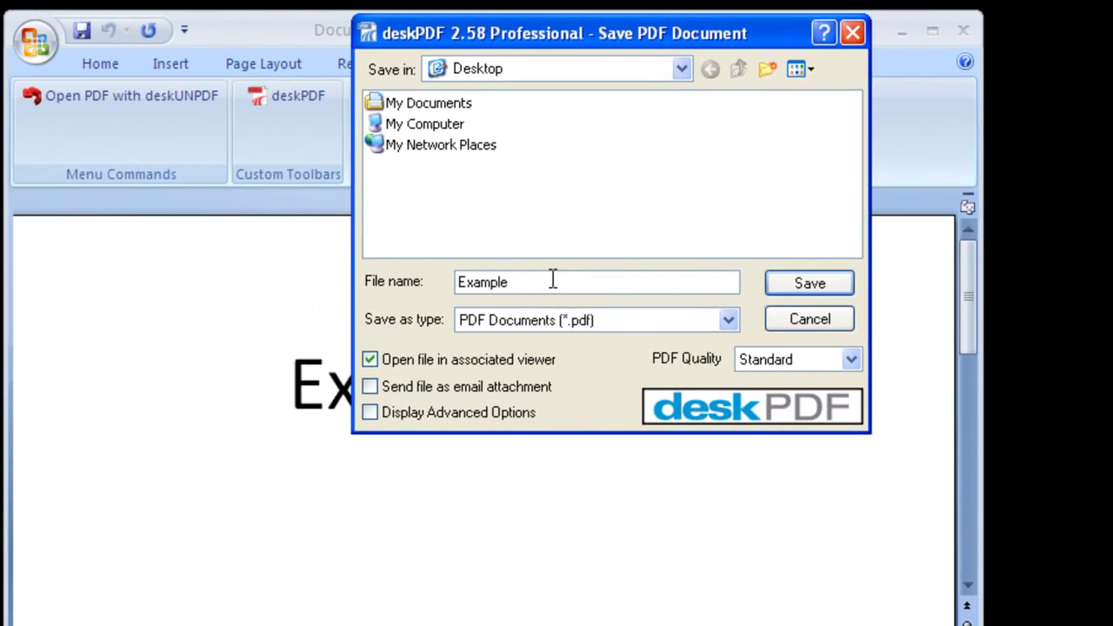
left_click(809, 283)
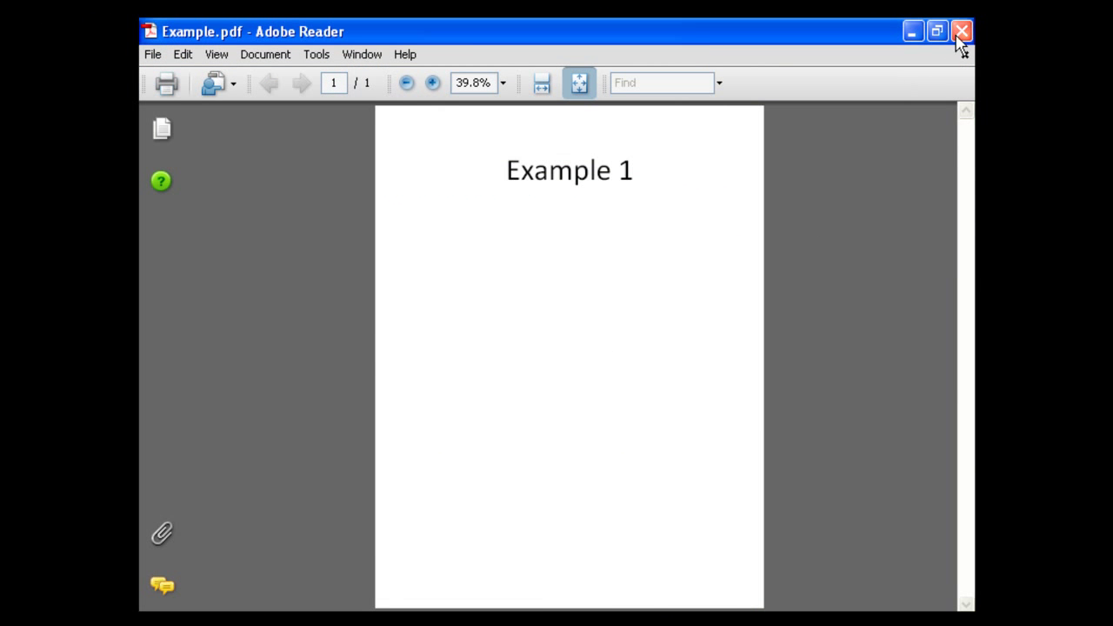
left_click(961, 33)
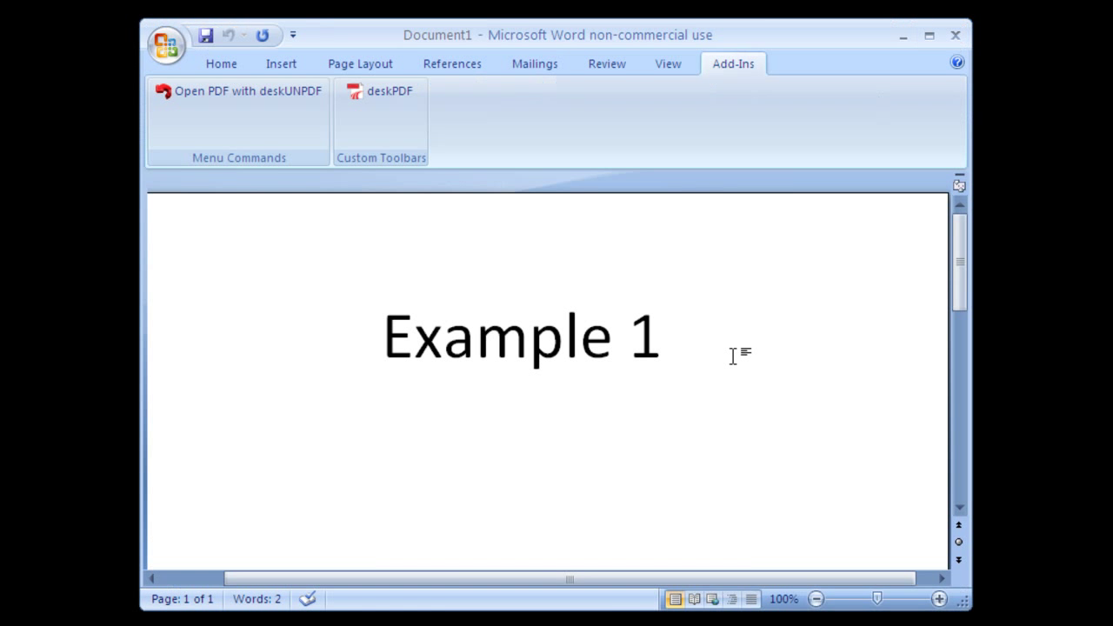
Change the text to 'Example 2' and append this page to the existing Example.pdf.
key("BackSpace")
type("2")
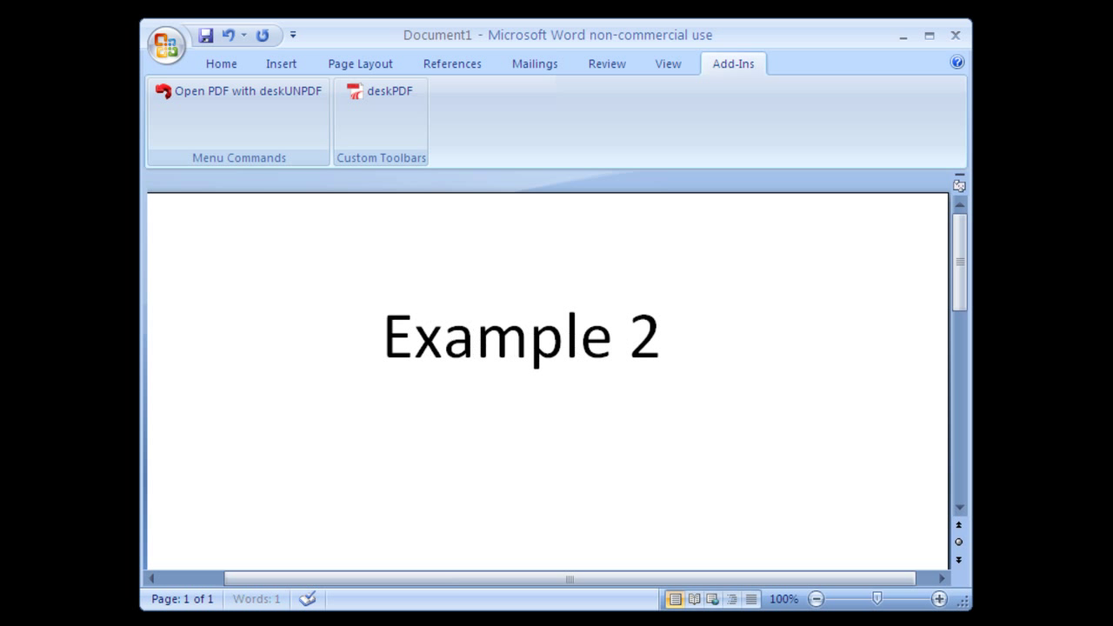
left_click(374, 94)
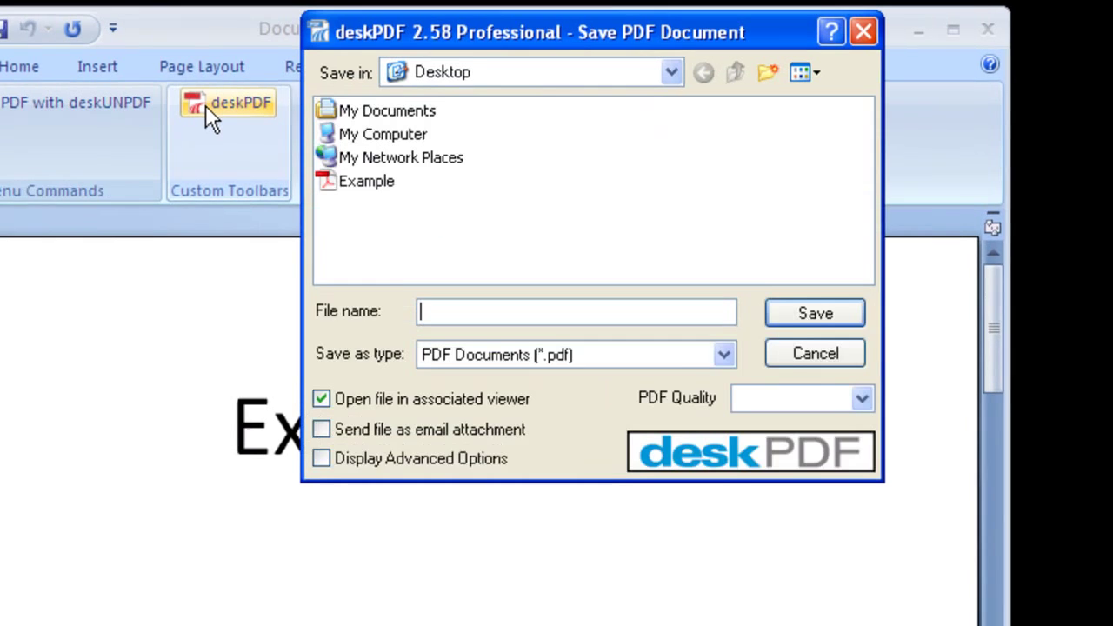
left_click(338, 180)
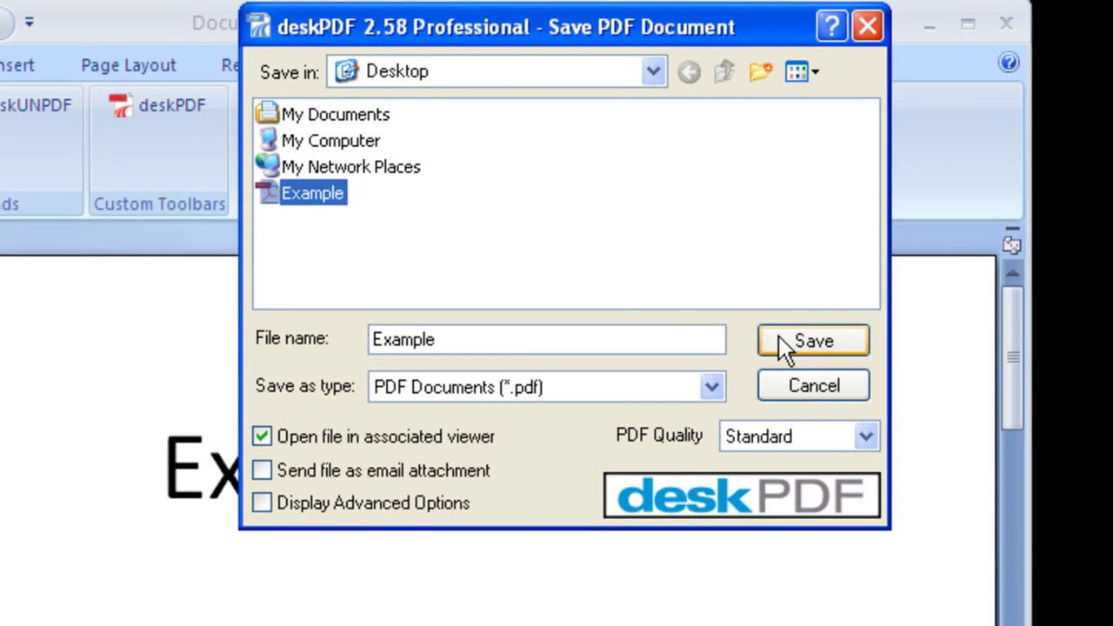
left_click(791, 344)
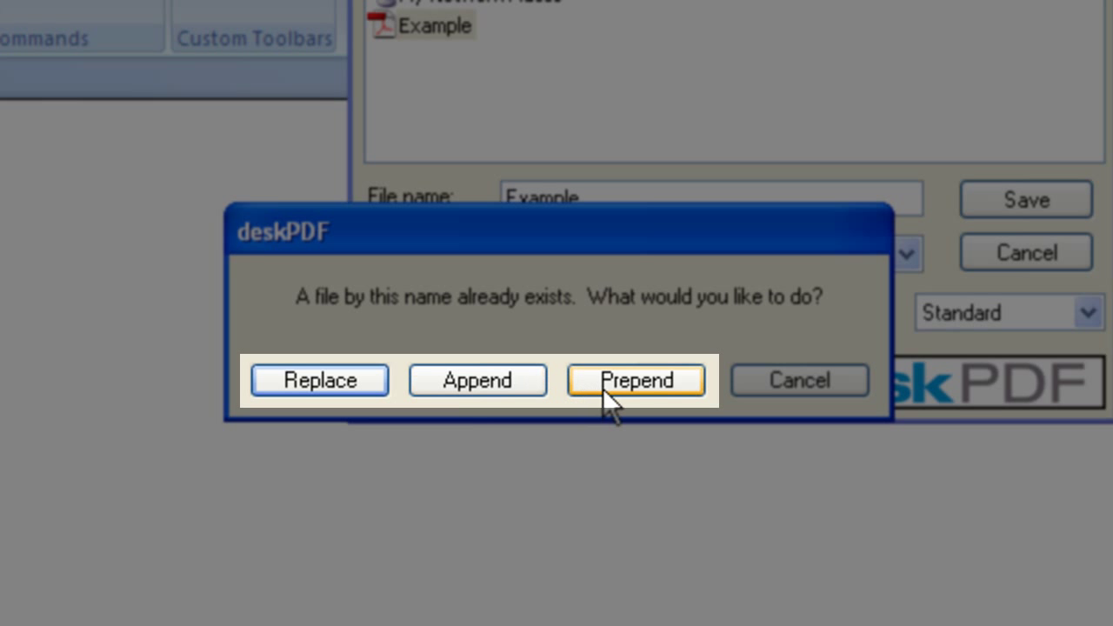
left_click(521, 382)
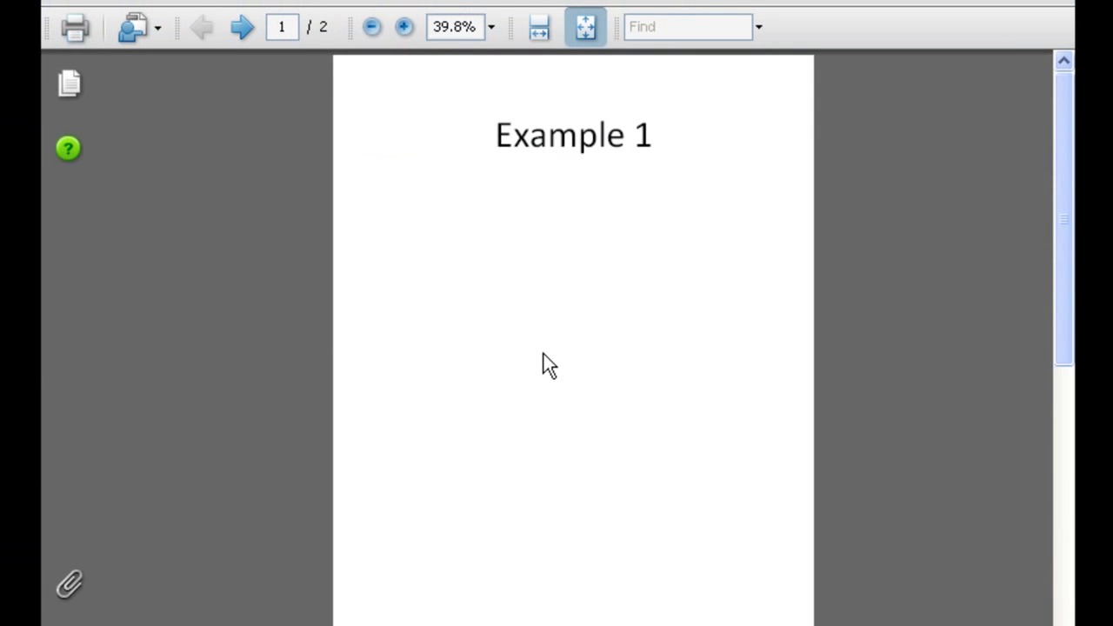
Check that page 2 of Example.pdf shows Example 2, then close Adobe Reader.
left_click(1070, 443)
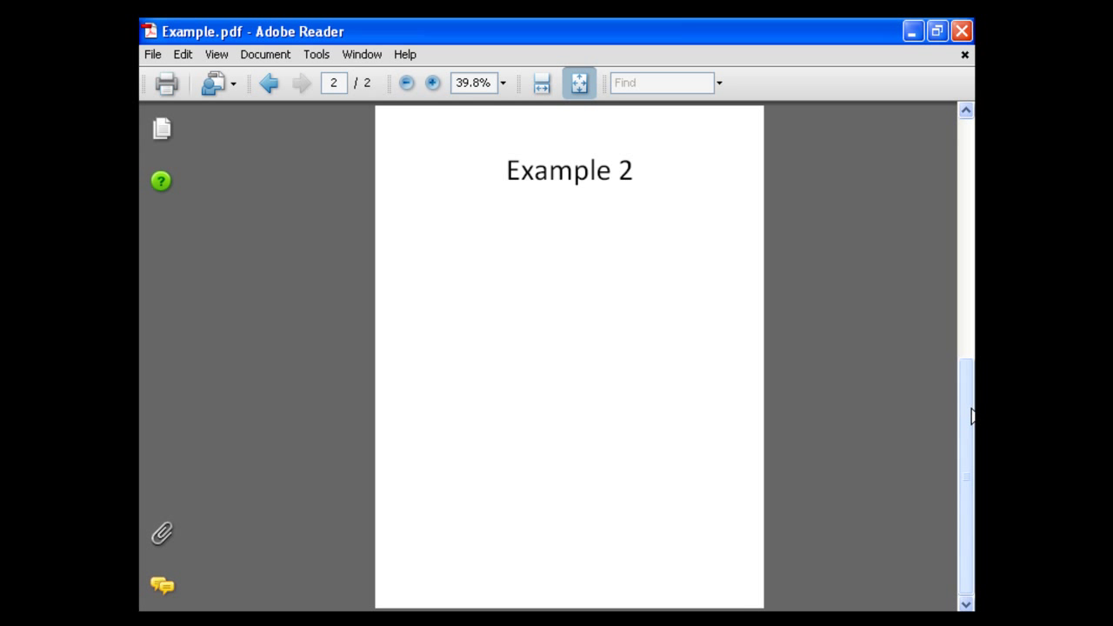
left_click(961, 31)
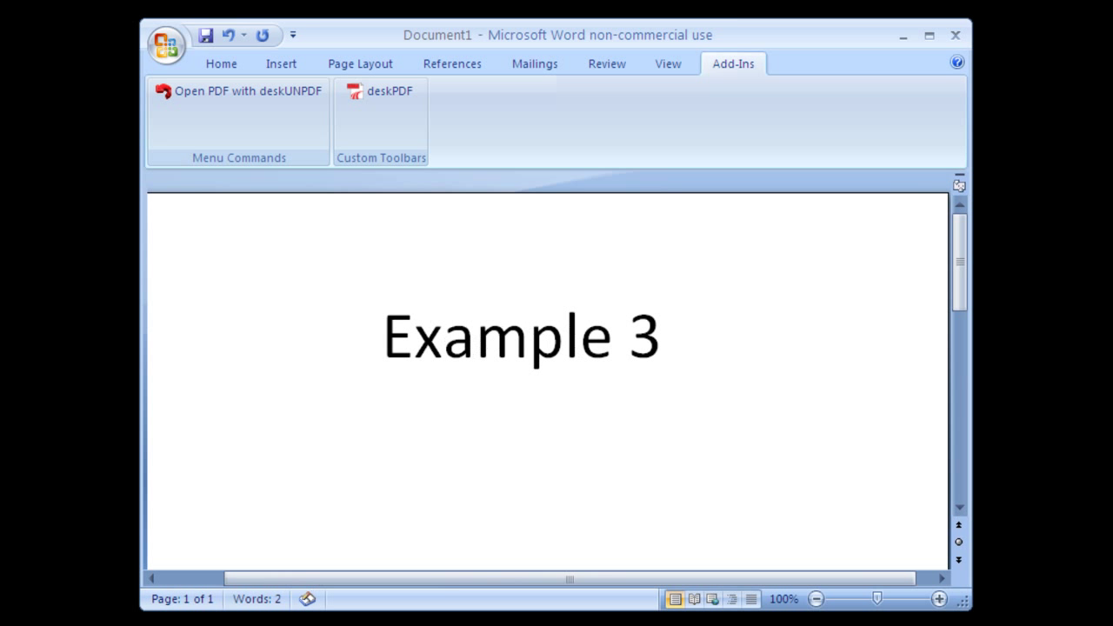
Print the Example 3 page with deskPDF to the existing Example file, choosing Prepend.
left_click(413, 94)
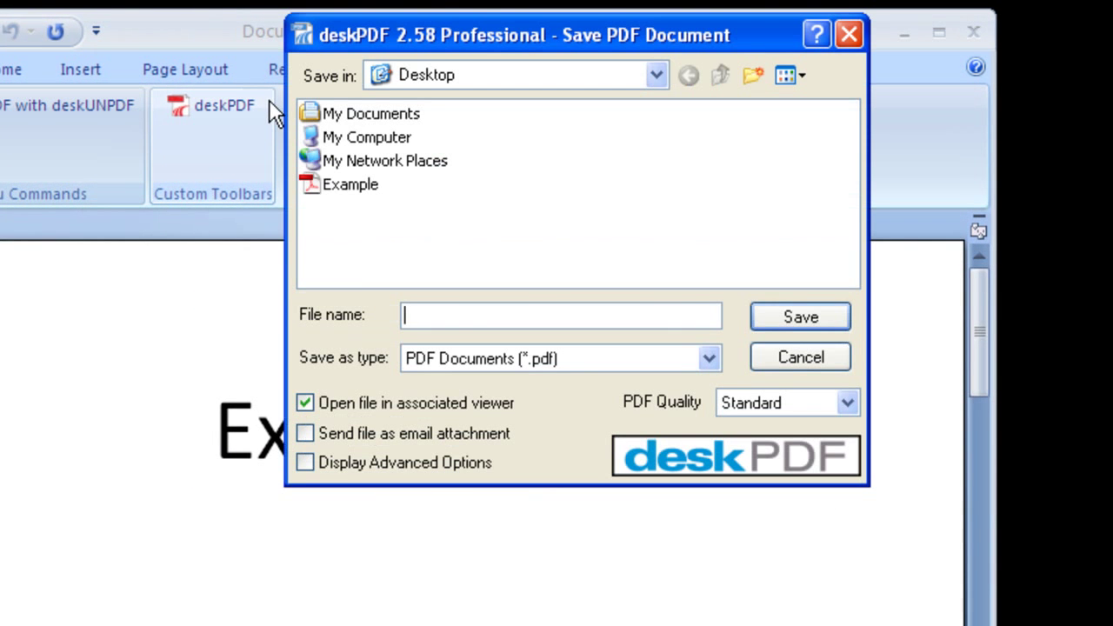
left_click(342, 184)
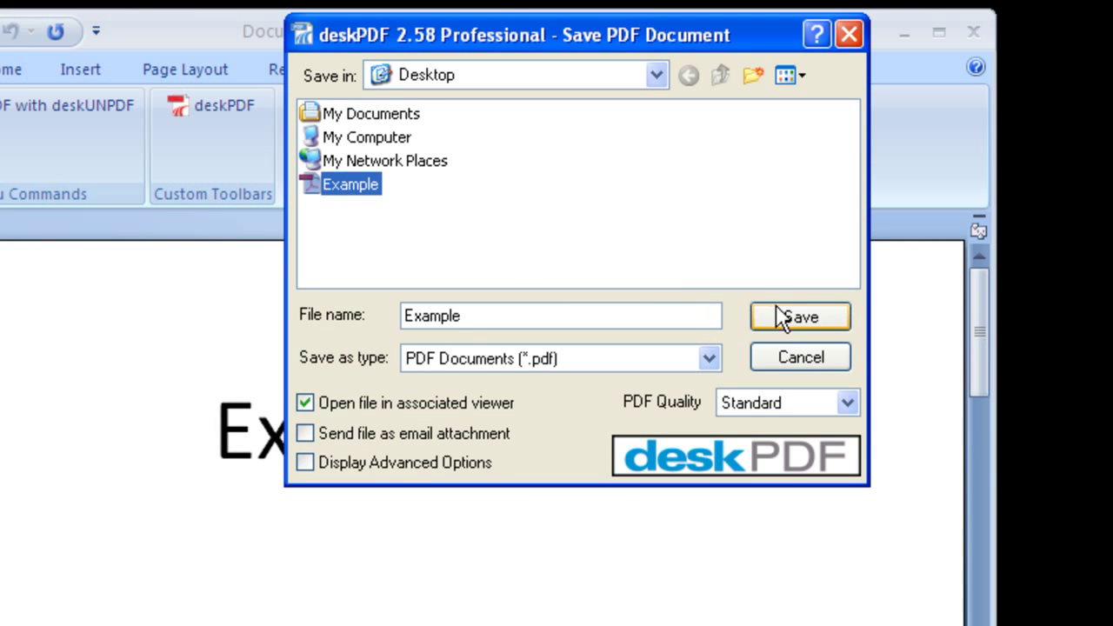
left_click(782, 318)
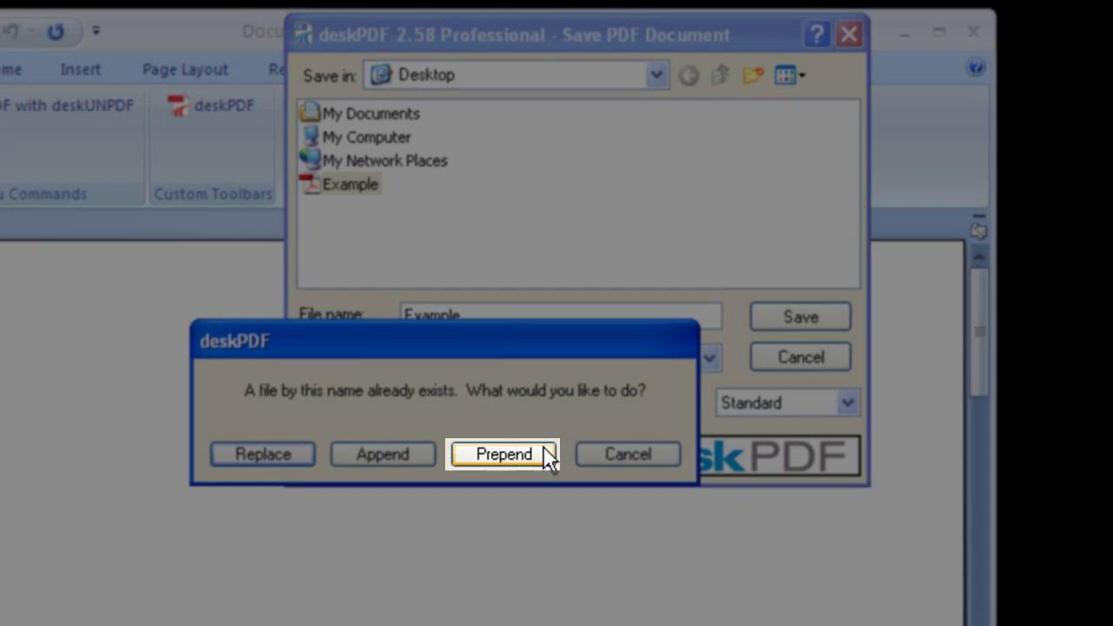
left_click(551, 455)
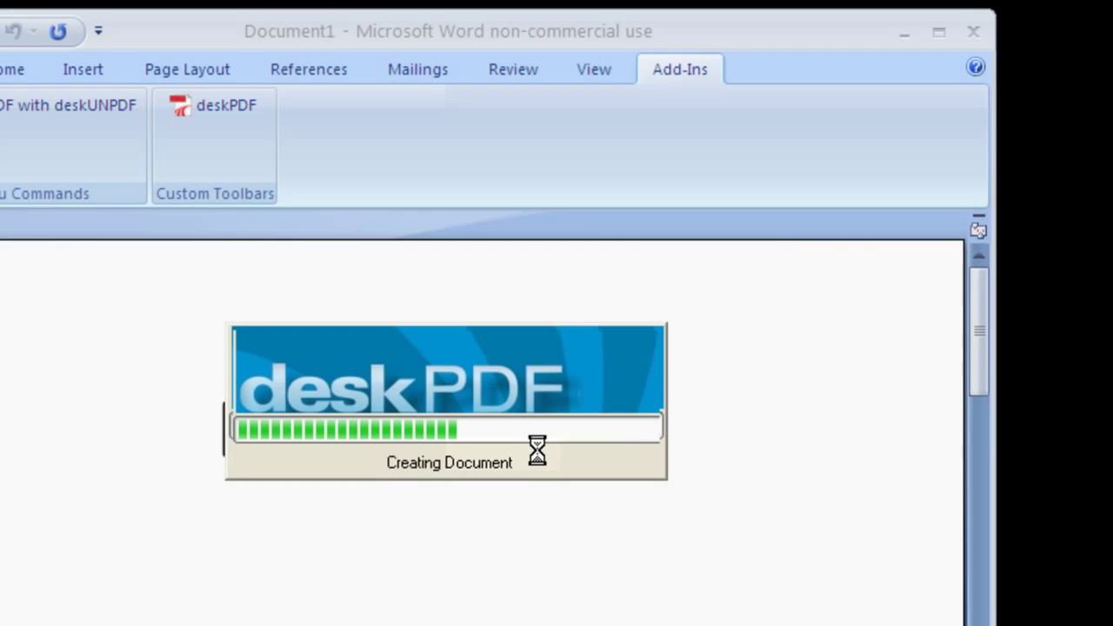